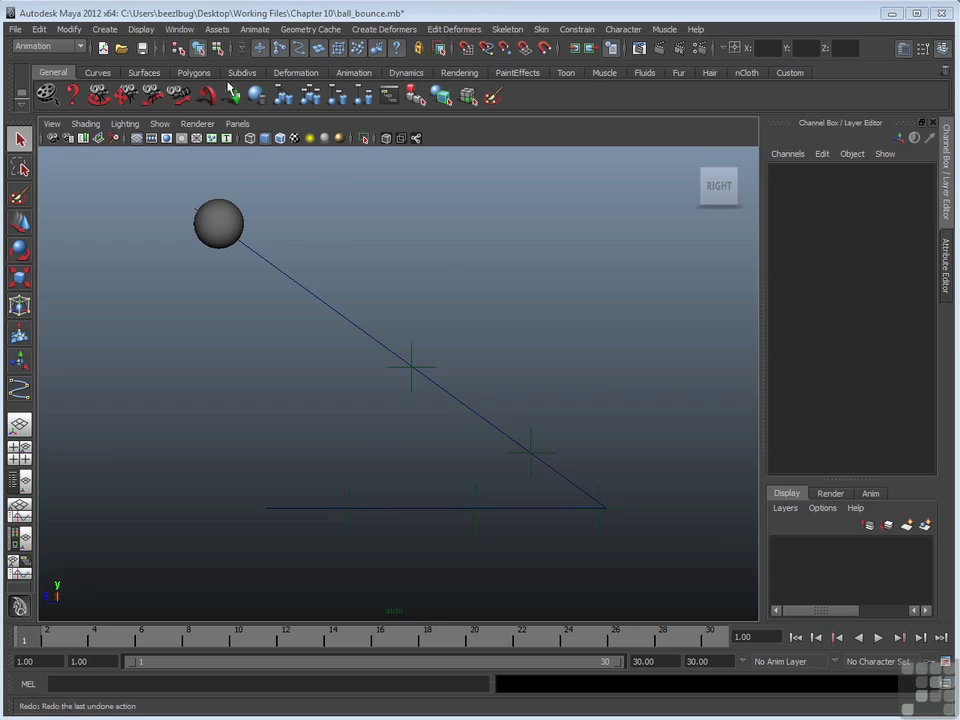
# Open the Playblast Options dialog from the Window menu and move it up and left
pyautogui.click(181, 29)
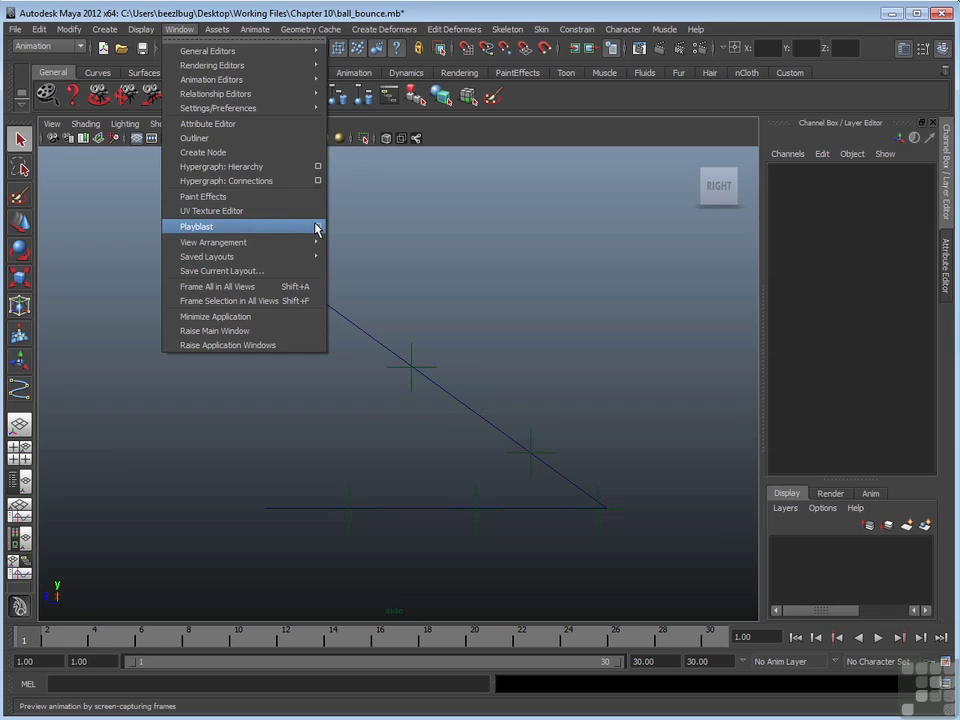
pyautogui.click(317, 229)
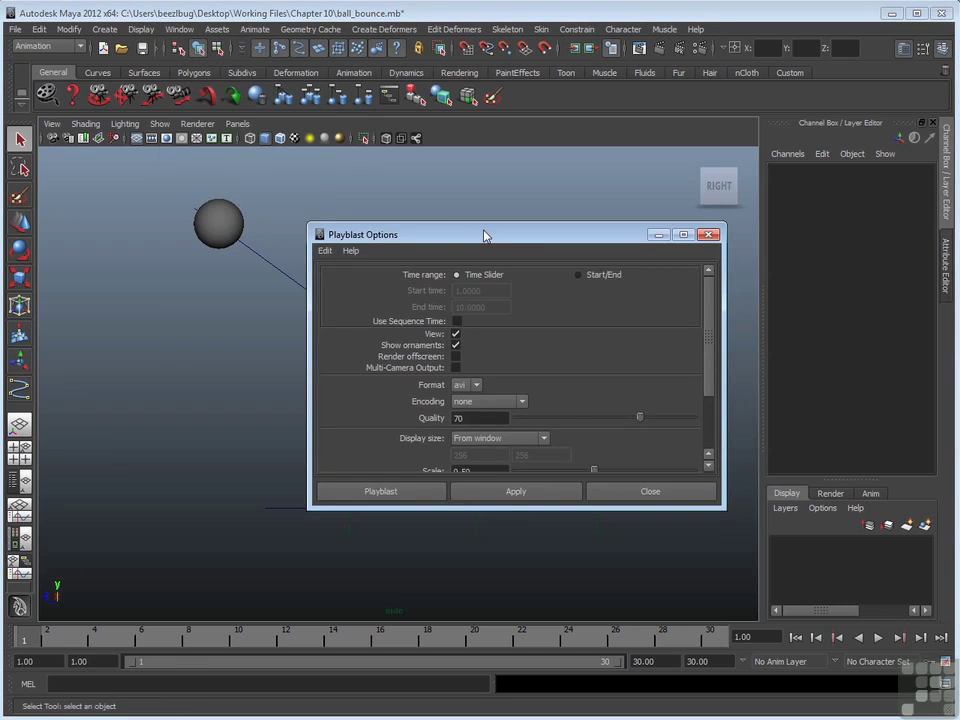
pyautogui.moveTo(483, 236); pyautogui.dragTo(469, 200)
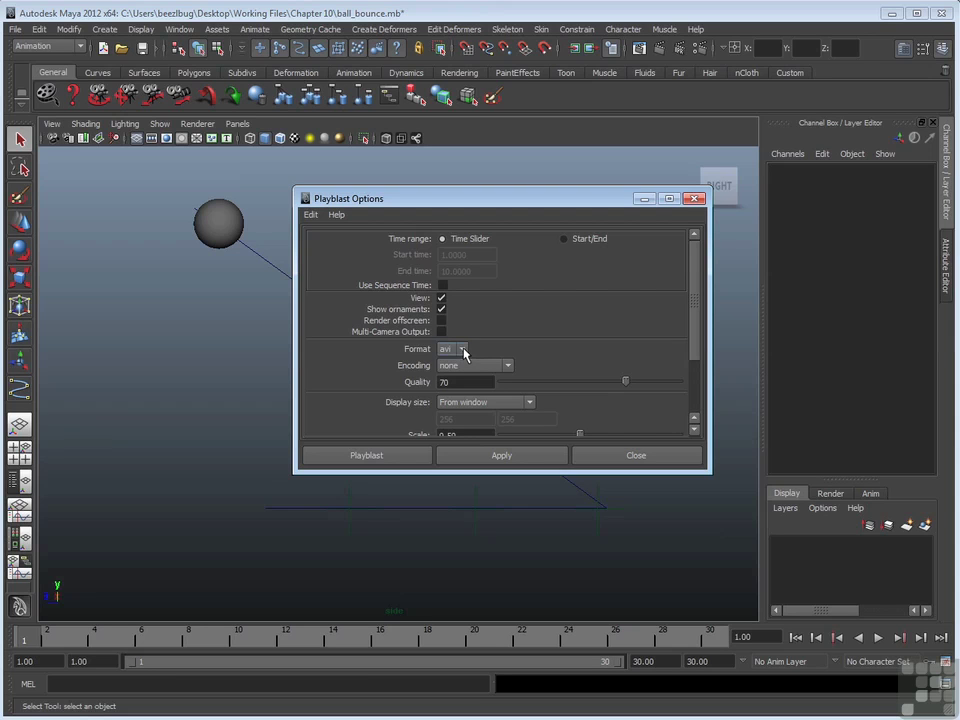
# Set the playblast format to iff and scroll down to the Scale and Save to file settings
pyautogui.click(462, 350)
pyautogui.click(452, 372)
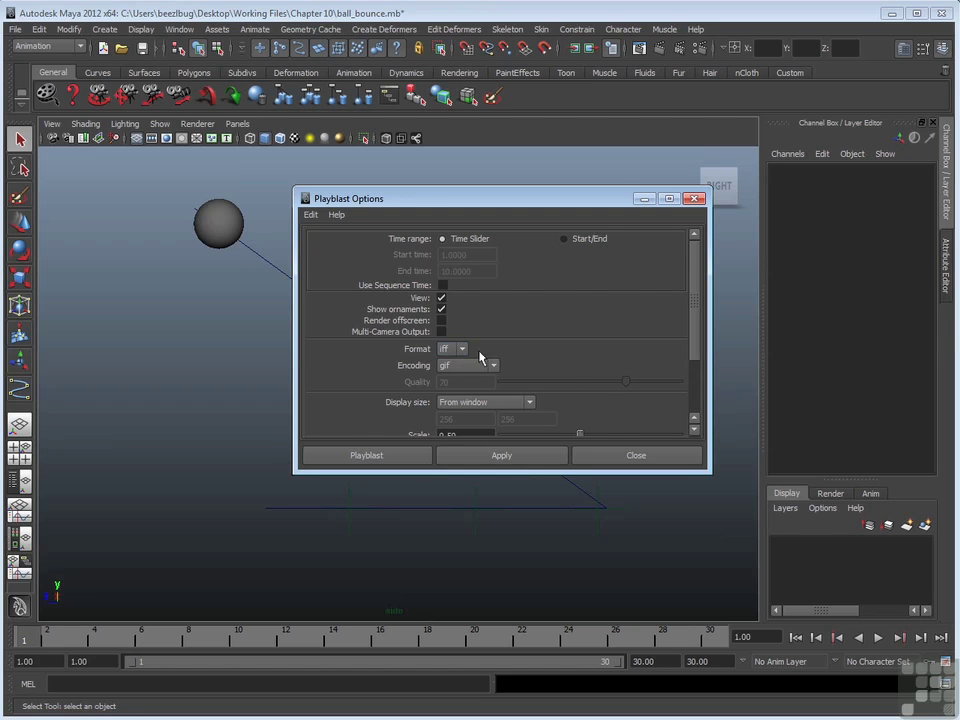
pyautogui.moveTo(695, 336); pyautogui.dragTo(700, 392)
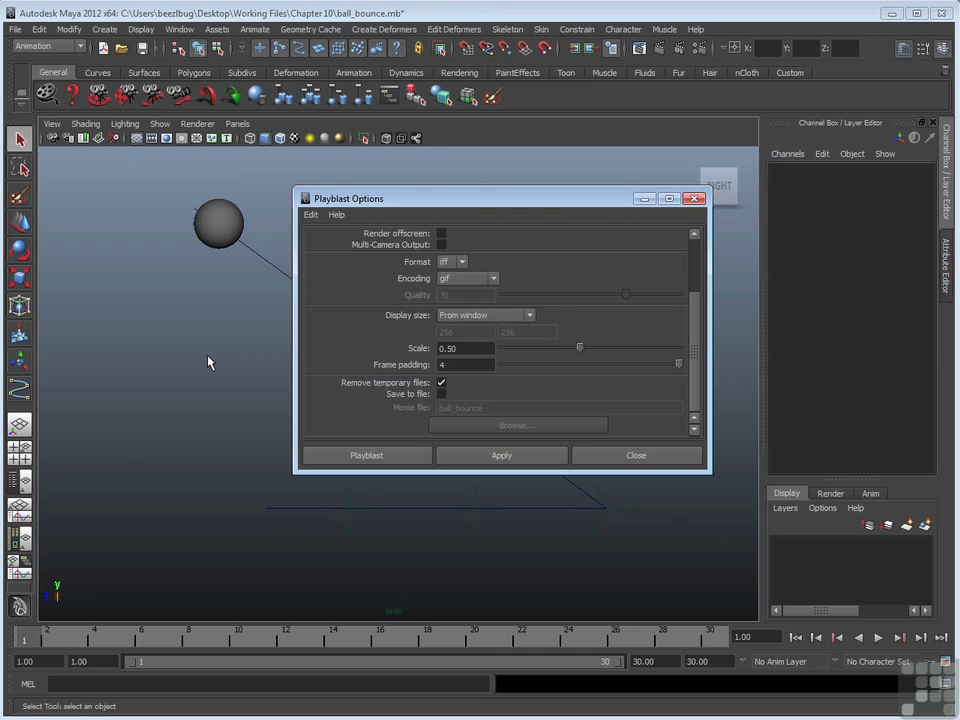
pyautogui.click(530, 315)
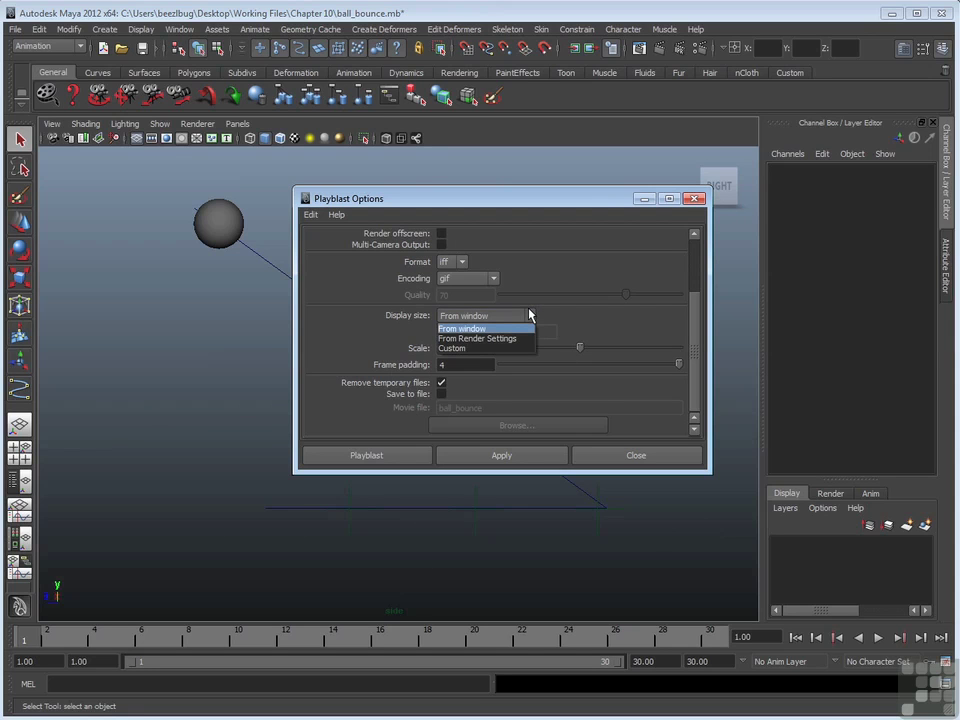
pyautogui.click(485, 348)
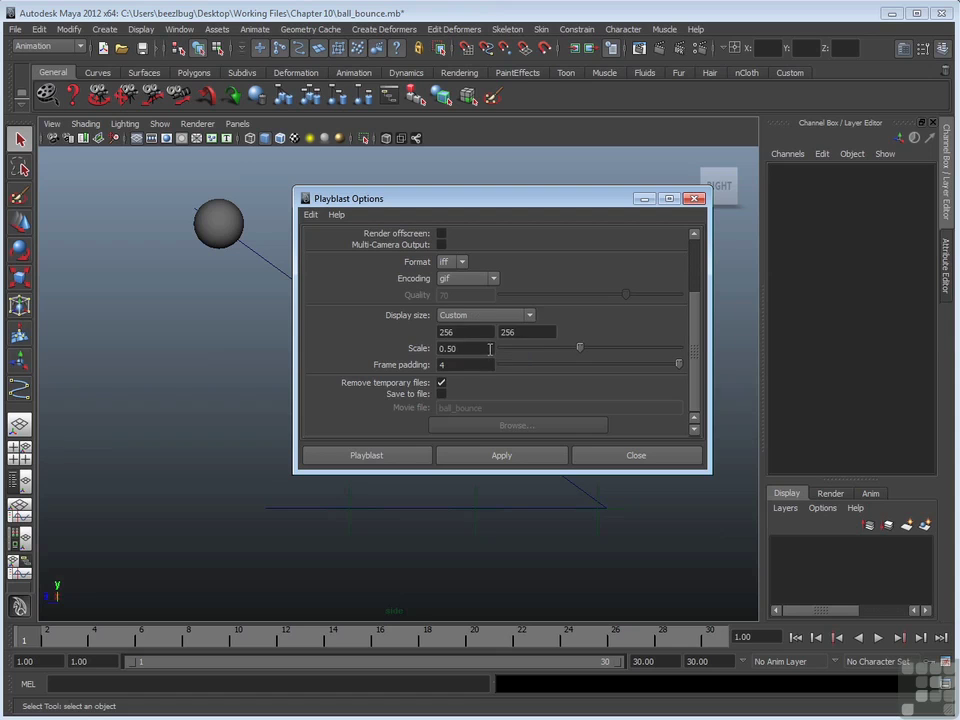
pyautogui.click(529, 316)
pyautogui.click(514, 339)
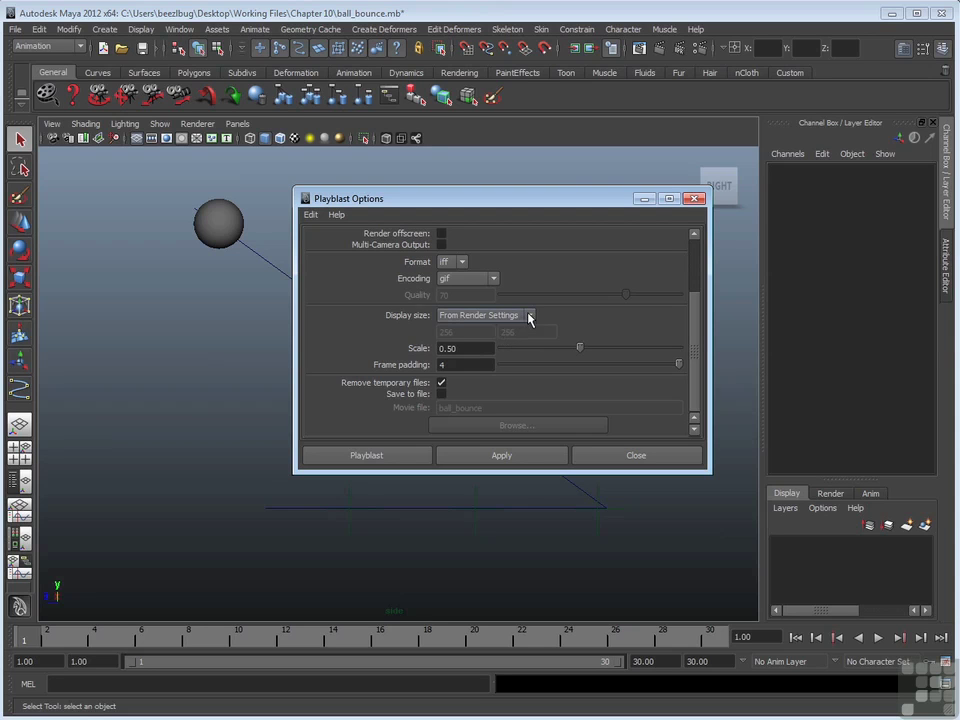
pyautogui.click(529, 316)
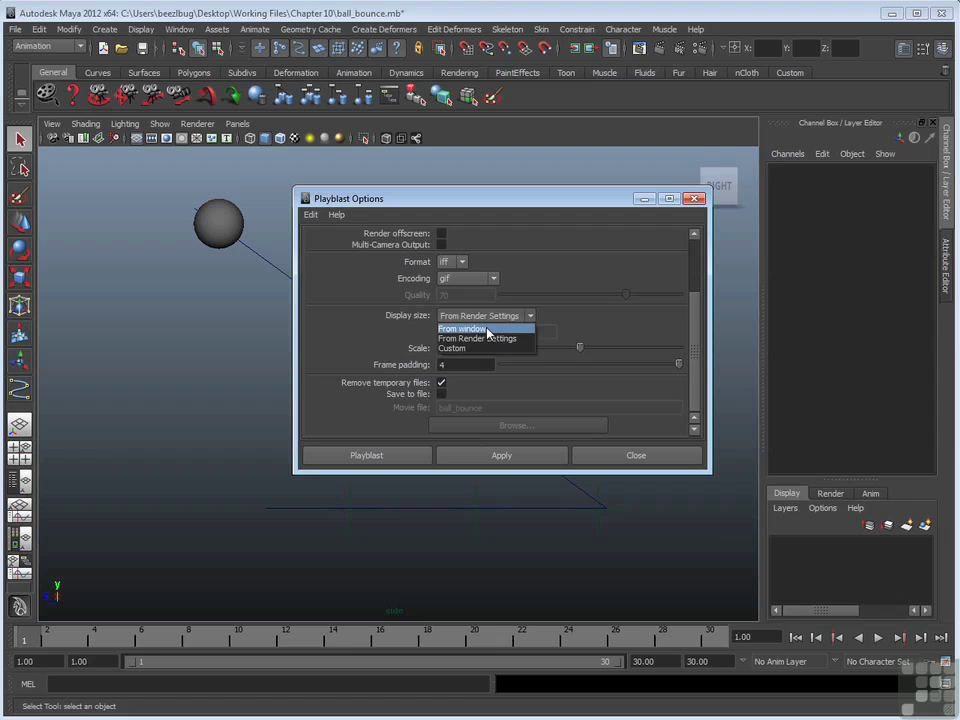
pyautogui.click(489, 329)
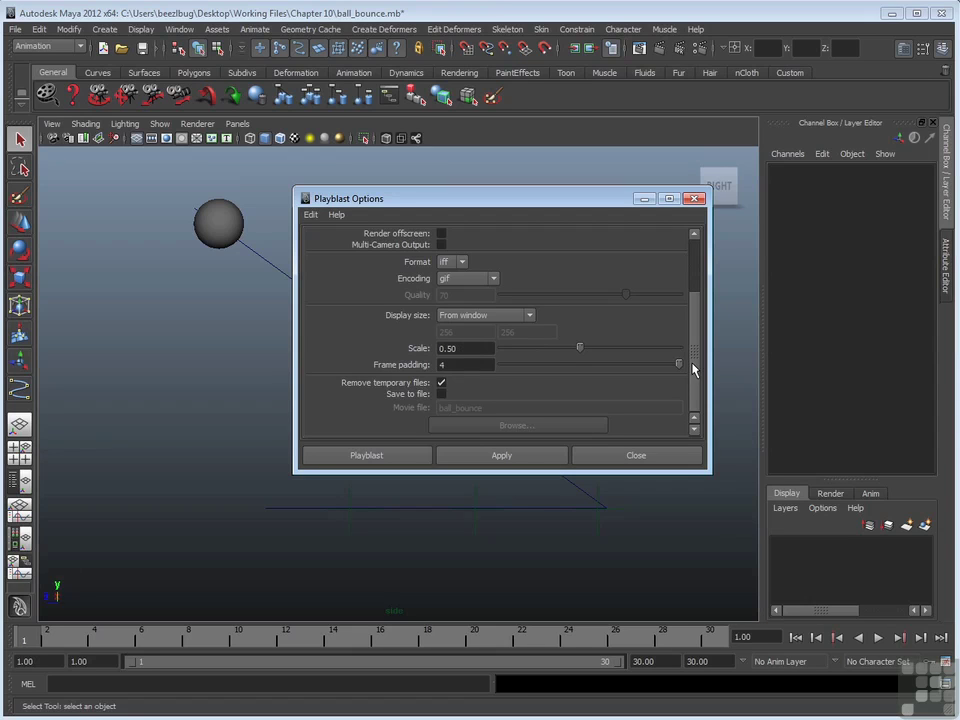
pyautogui.click(462, 263)
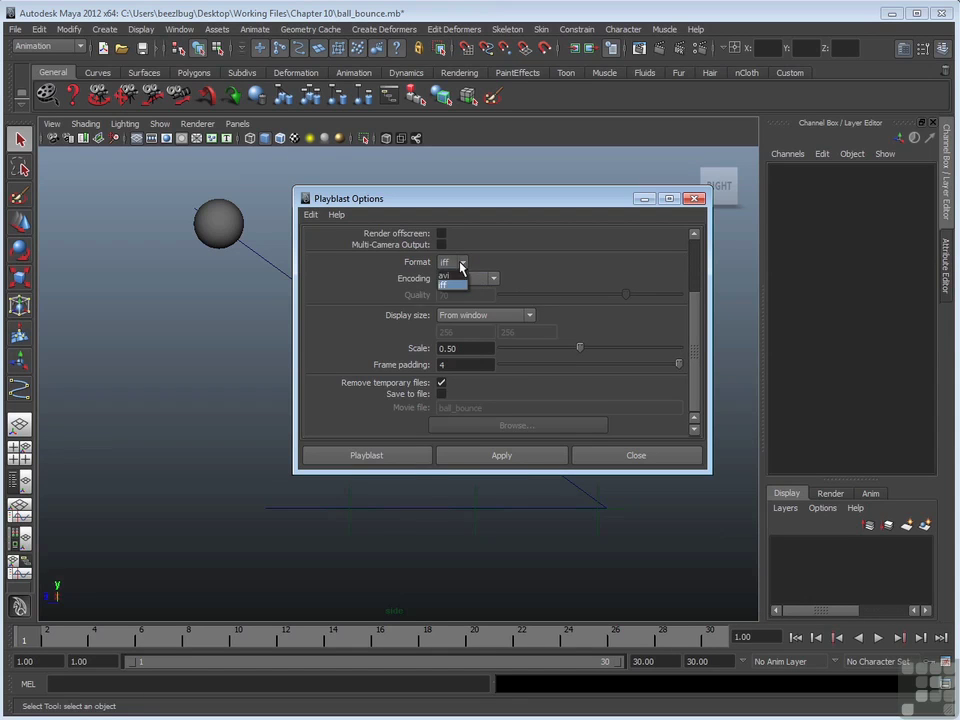
pyautogui.click(450, 275)
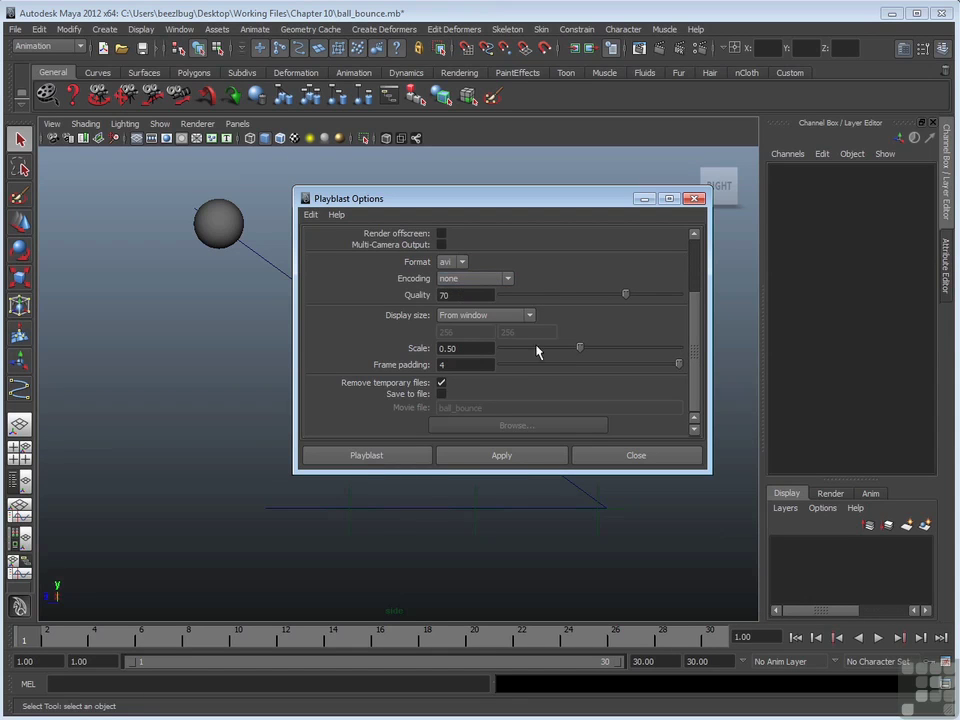
pyautogui.click(441, 394)
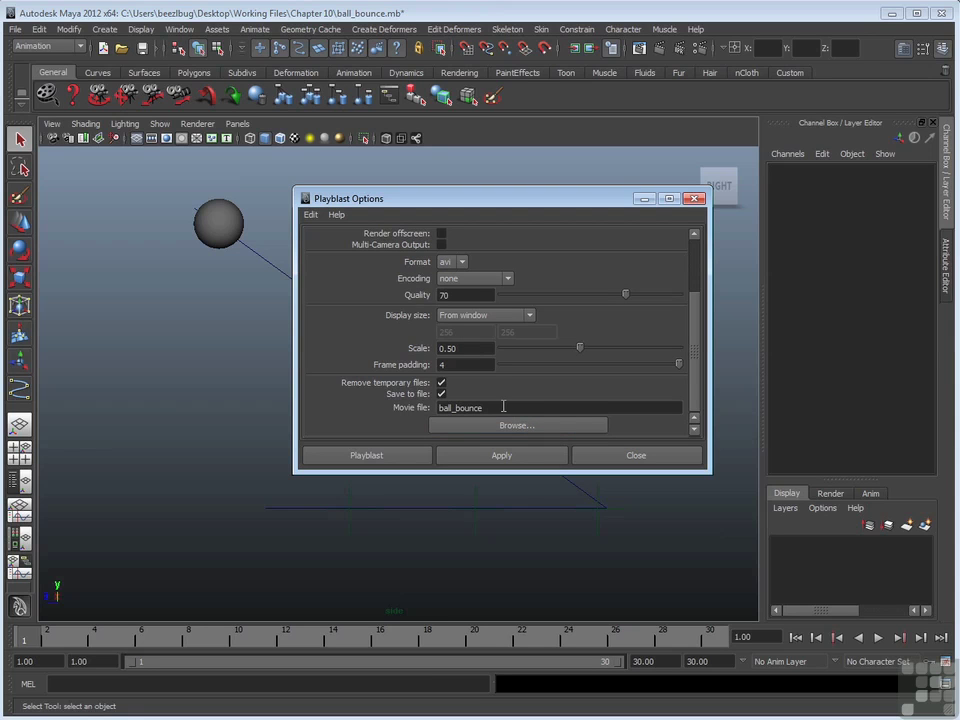
pyautogui.click(441, 394)
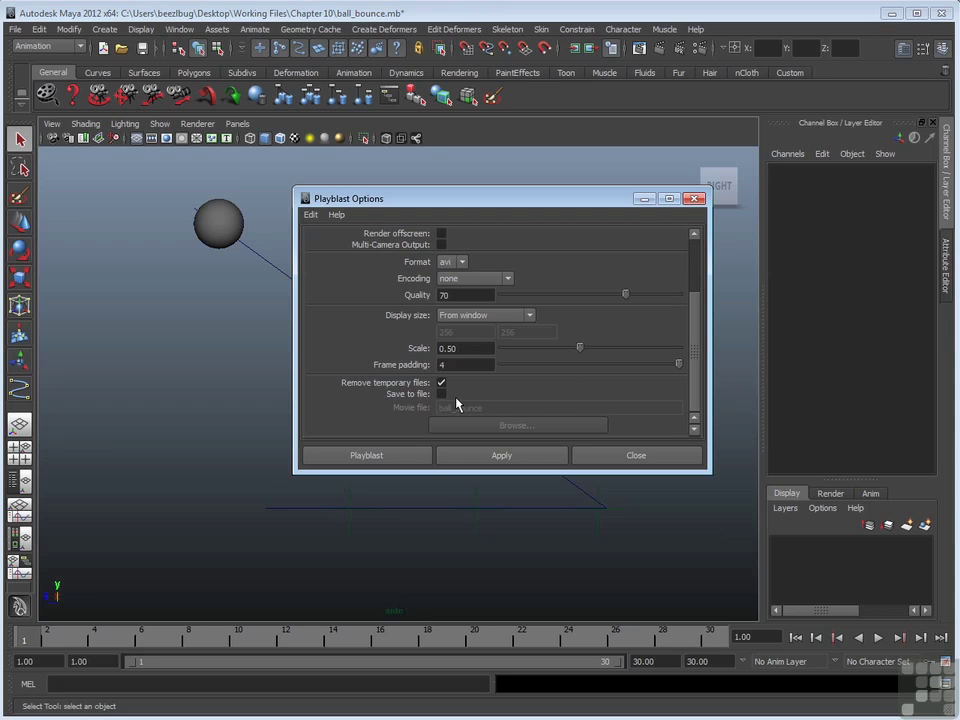
pyautogui.moveTo(704, 342); pyautogui.dragTo(701, 287)
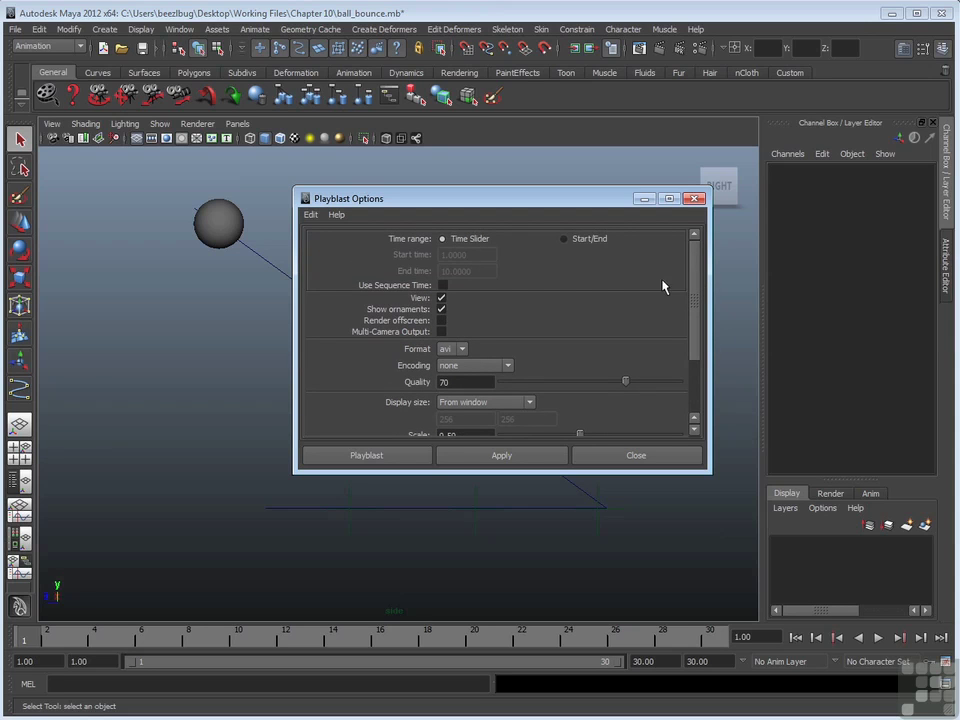
pyautogui.click(452, 348)
pyautogui.click(454, 366)
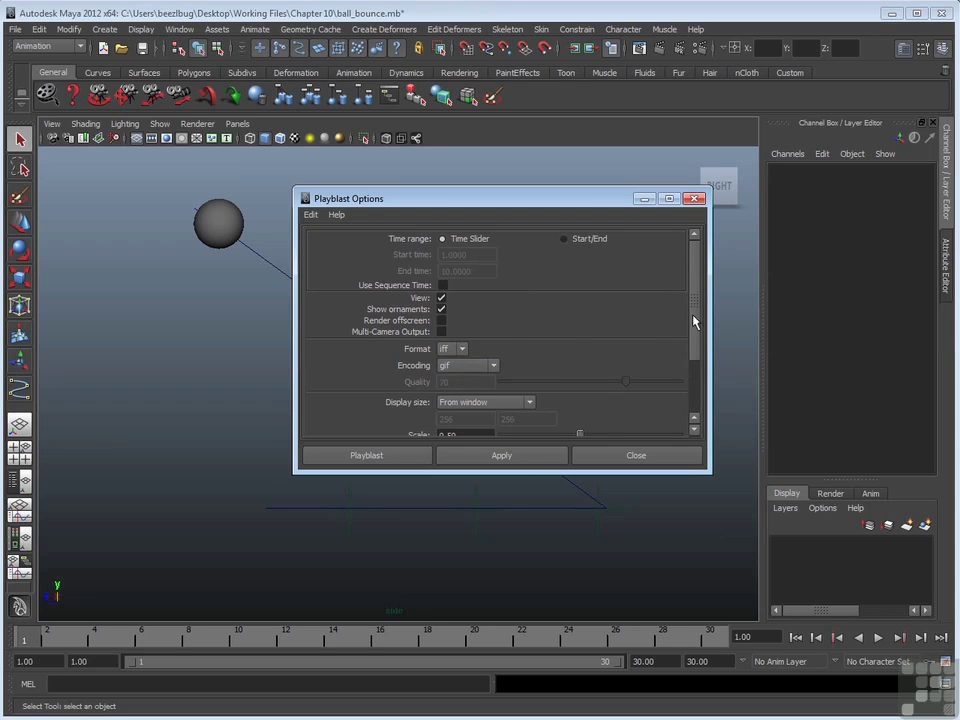
pyautogui.moveTo(694, 321); pyautogui.dragTo(660, 370)
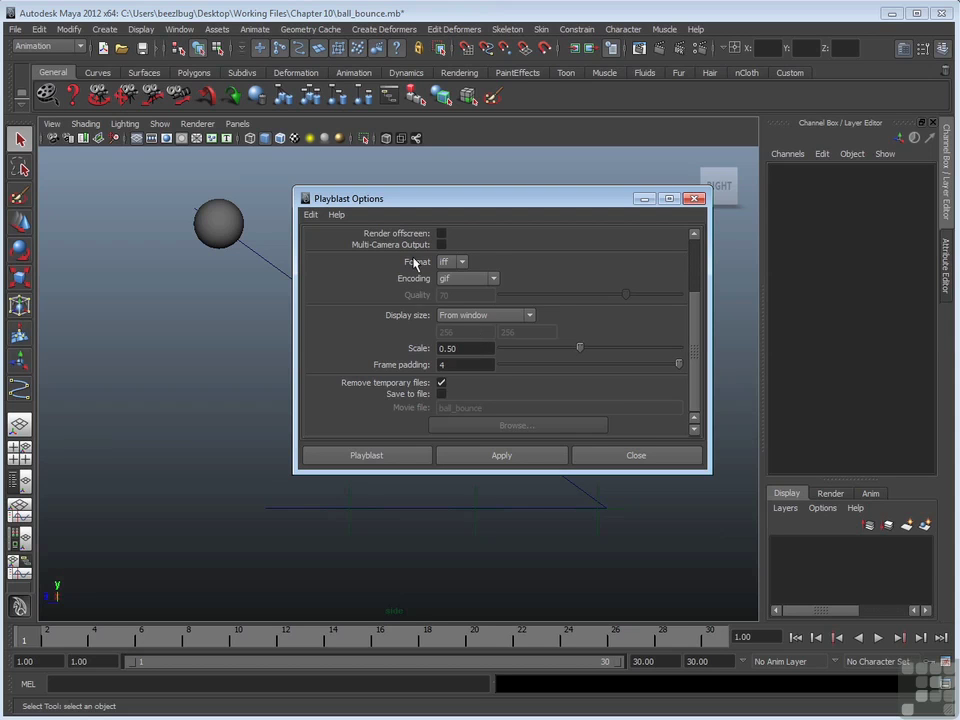
# Render the 480x316 playblast to FCheck and move its window over the viewport's left side
pyautogui.click(380, 456)
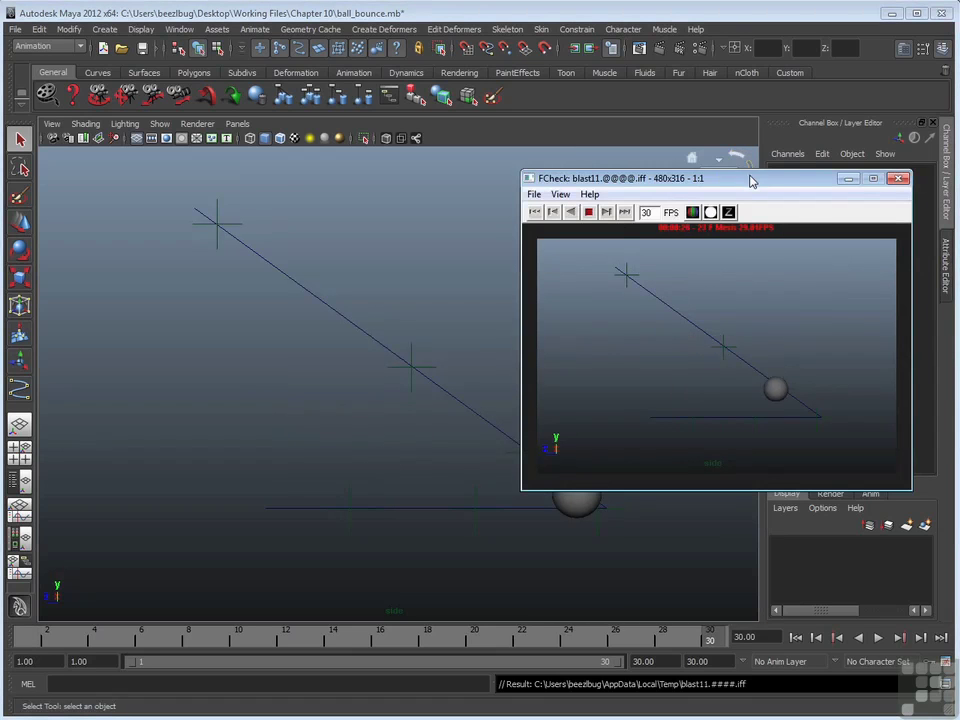
pyautogui.moveTo(745, 180); pyautogui.dragTo(443, 192)
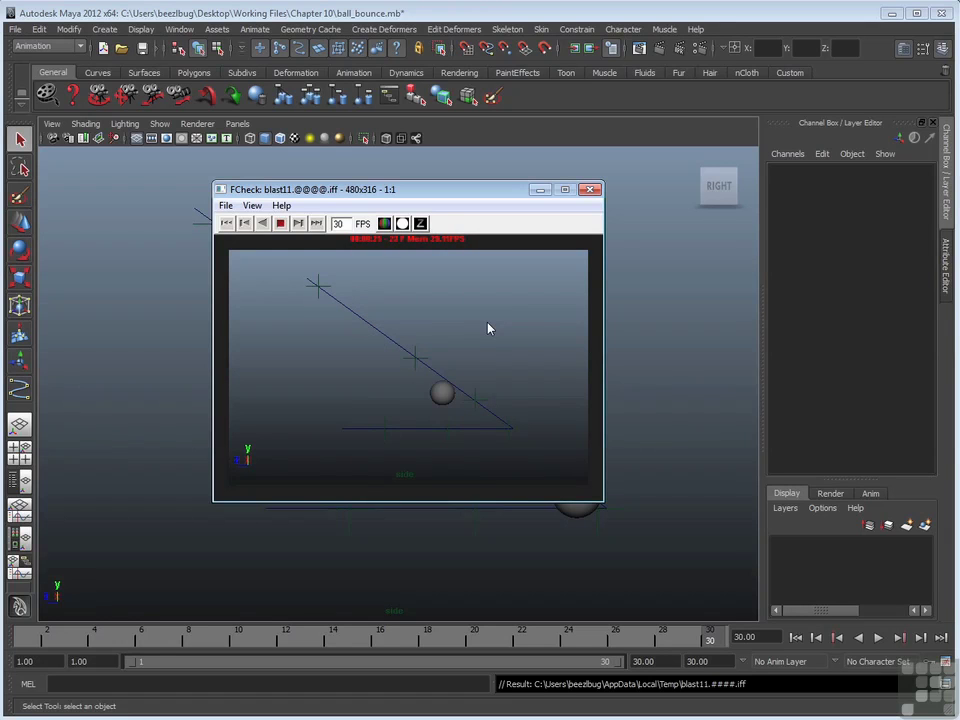
# Pause the blast11 playback, step frames forward and back, and reposition the FCheck window
pyautogui.press('space')
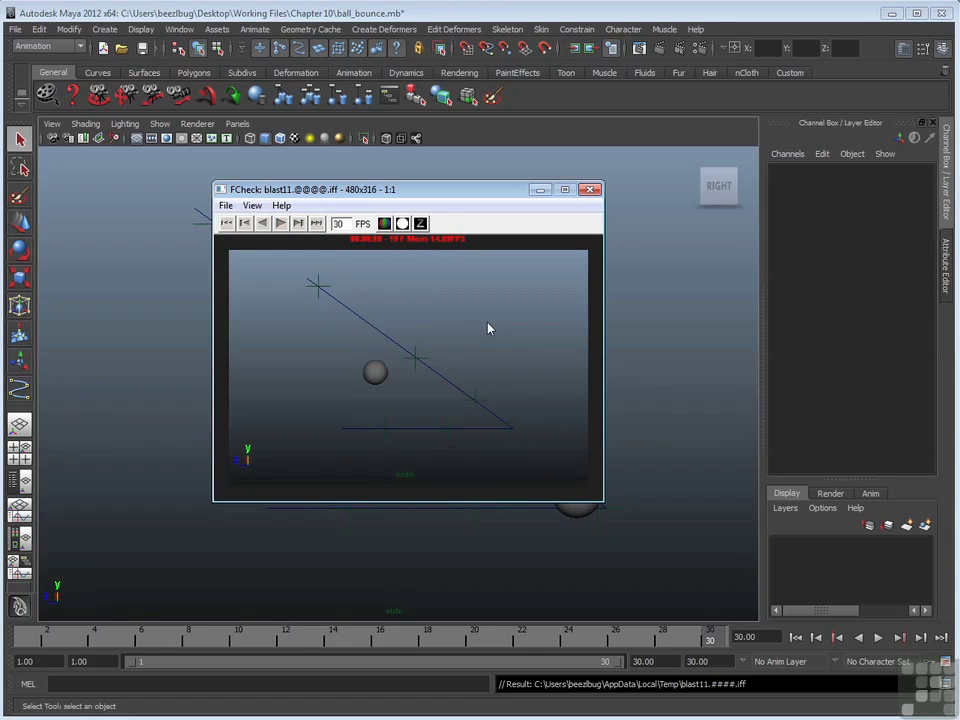
pyautogui.press('Right')
pyautogui.press('Right')
pyautogui.press('Right')
pyautogui.press('Right')
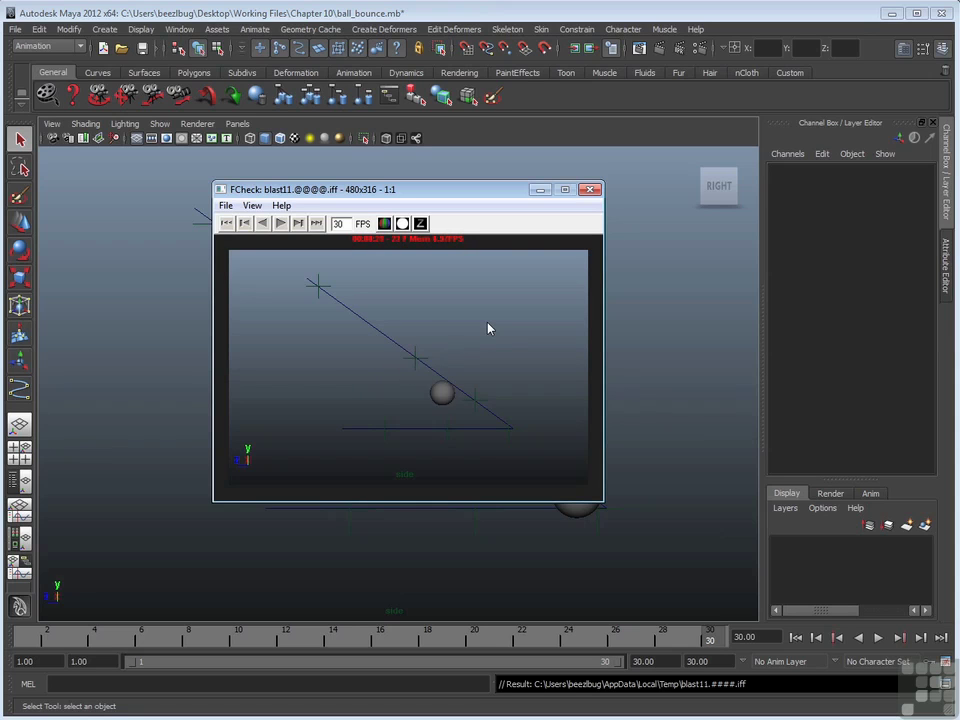
pyautogui.press('Left')
pyautogui.press('Left')
pyautogui.press('Left')
pyautogui.press('Left')
pyautogui.press('Left')
pyautogui.press('Left')
pyautogui.press('Left')
pyautogui.press('Left')
pyautogui.press('Left')
pyautogui.press('Left')
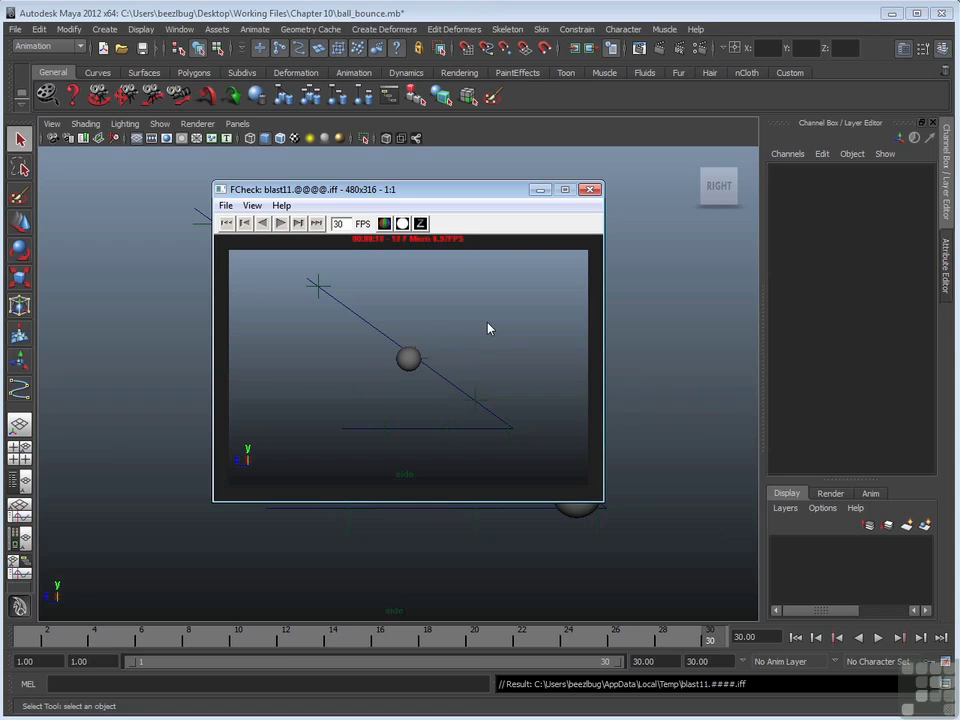
pyautogui.press('Right')
pyautogui.press('Right')
pyautogui.press('Right')
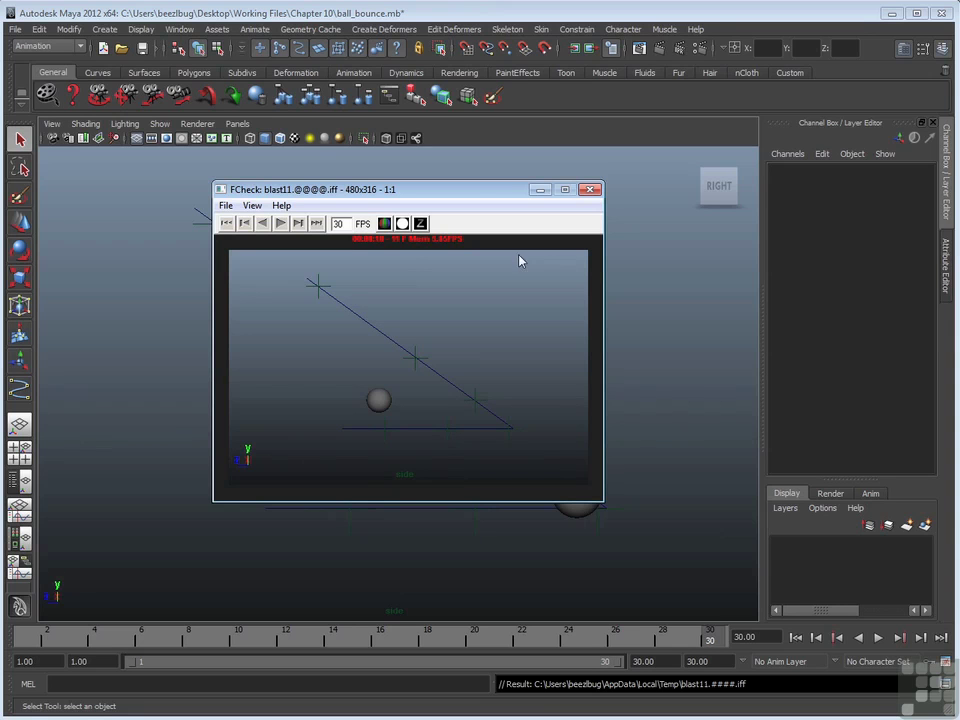
pyautogui.moveTo(459, 196); pyautogui.dragTo(733, 188)
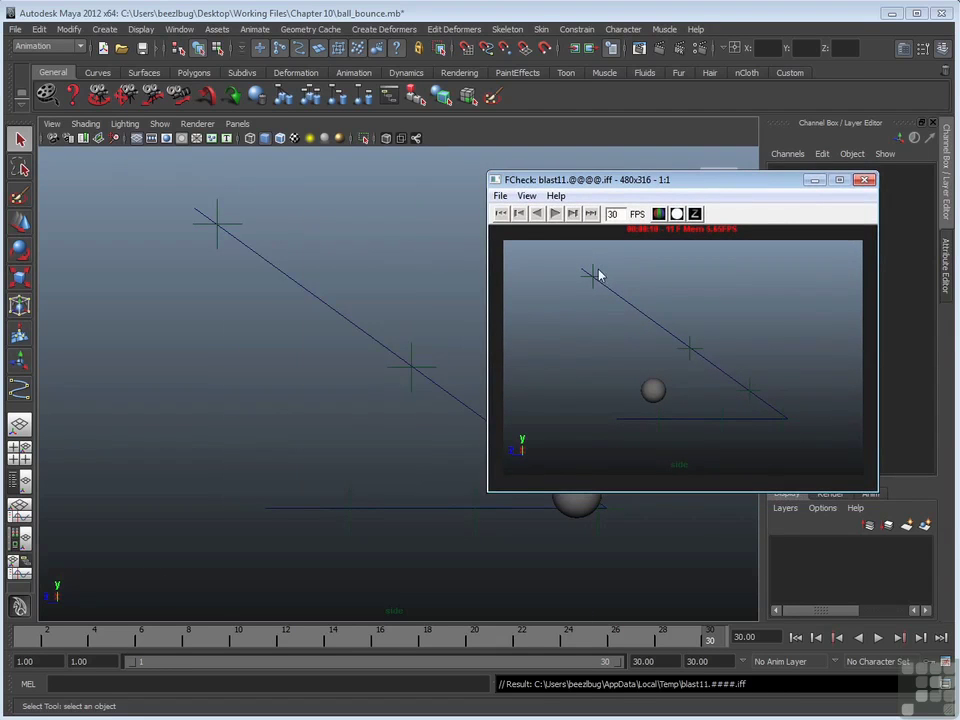
pyautogui.moveTo(657, 182); pyautogui.dragTo(505, 203)
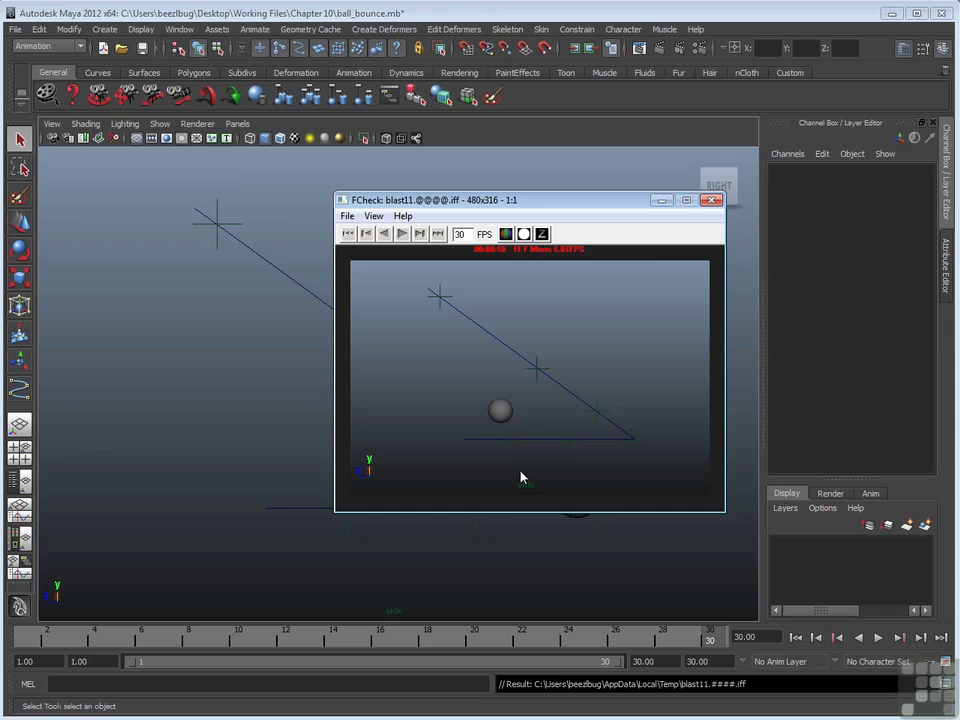
# Close FCheck, then hide Locators and NURBS Curves via the side viewport's Show menu
pyautogui.click(712, 200)
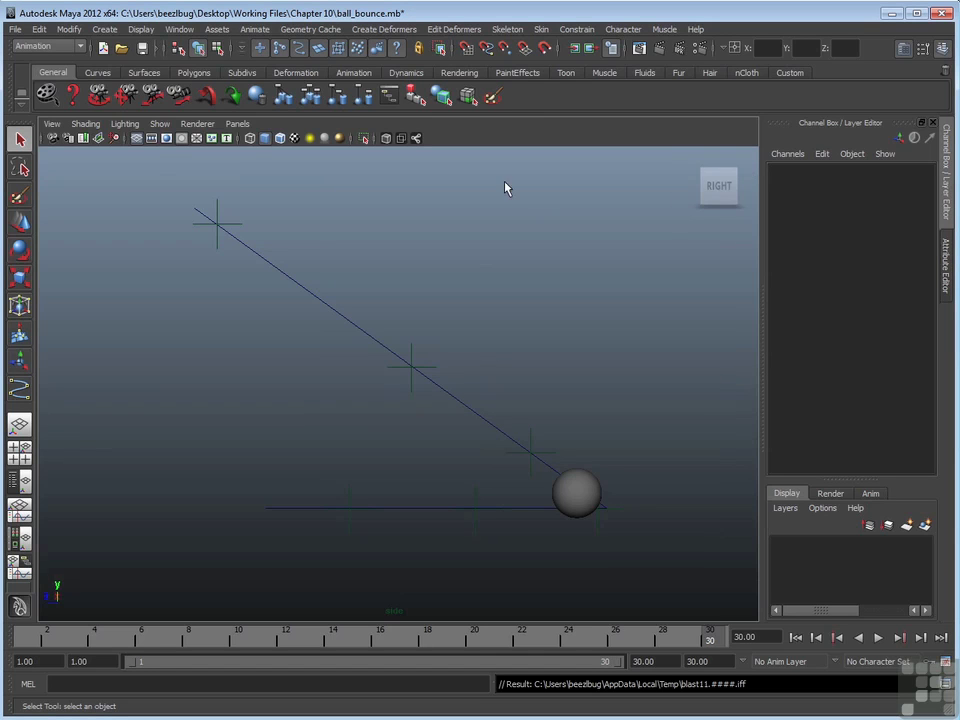
pyautogui.click(160, 124)
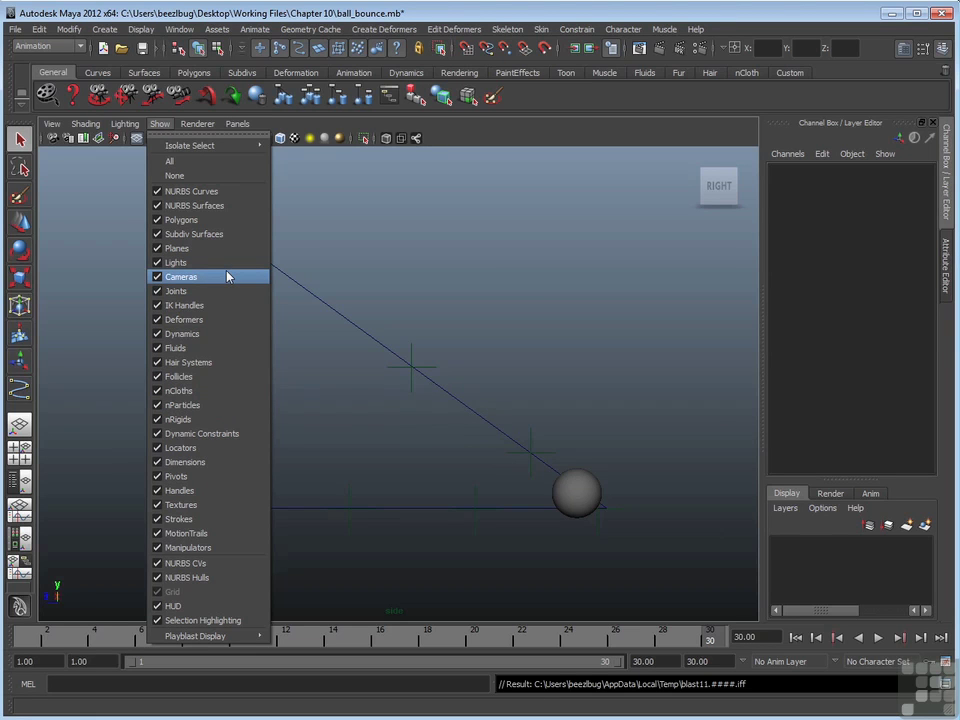
pyautogui.click(214, 450)
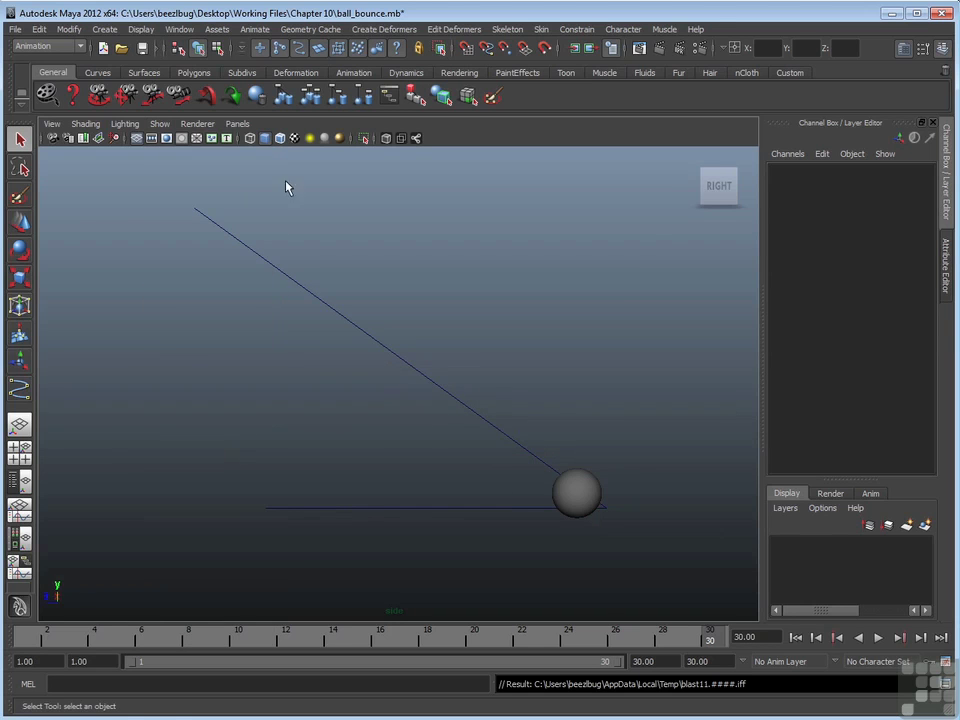
pyautogui.click(160, 124)
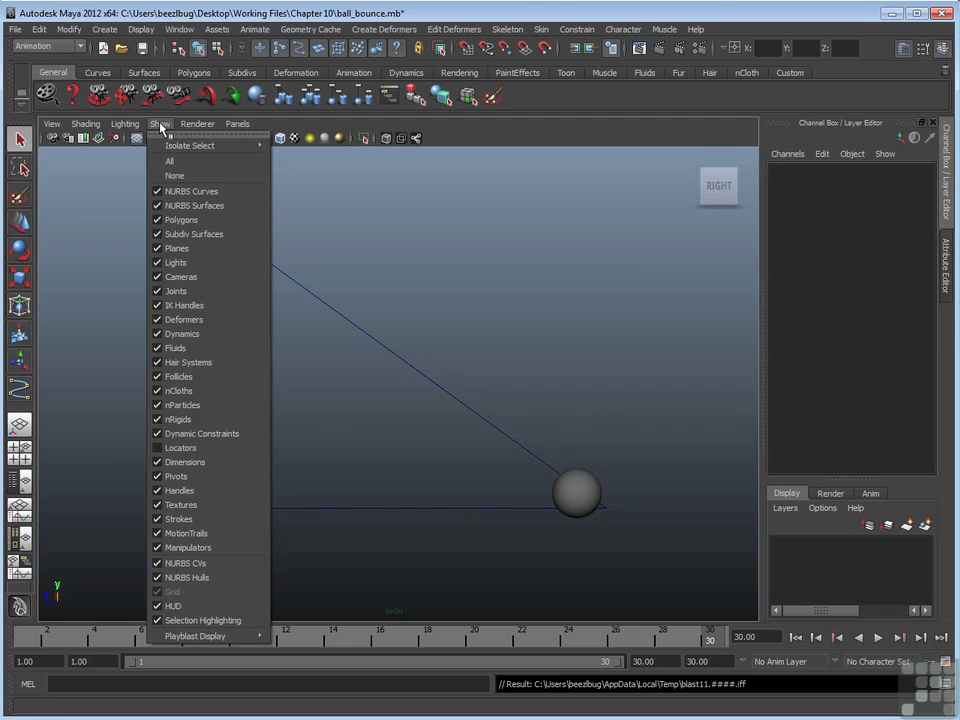
pyautogui.click(228, 192)
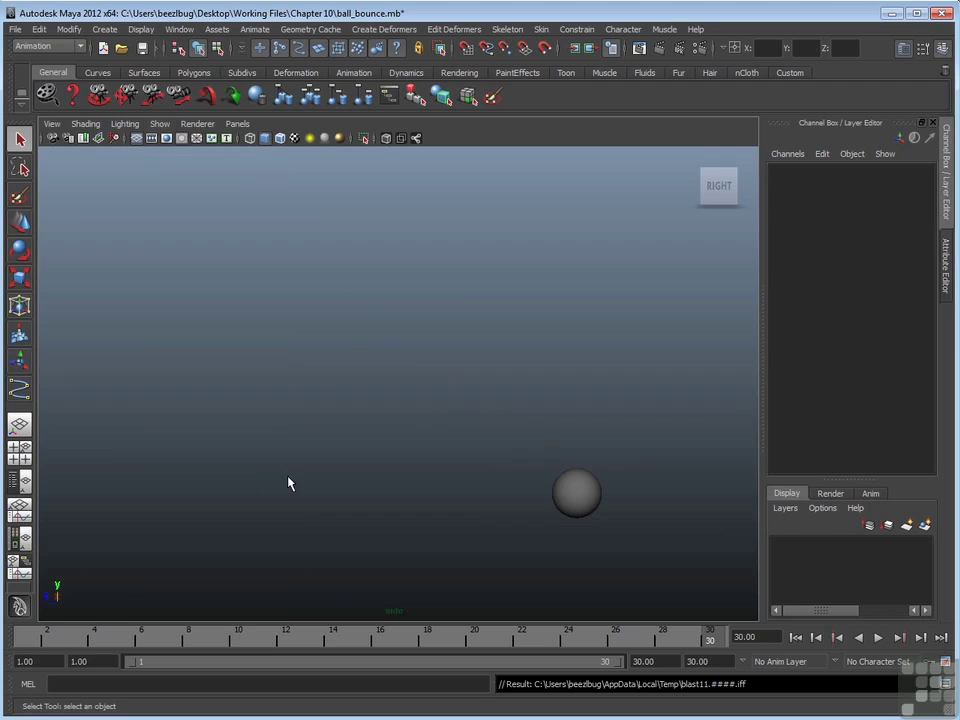
pyautogui.click(158, 124)
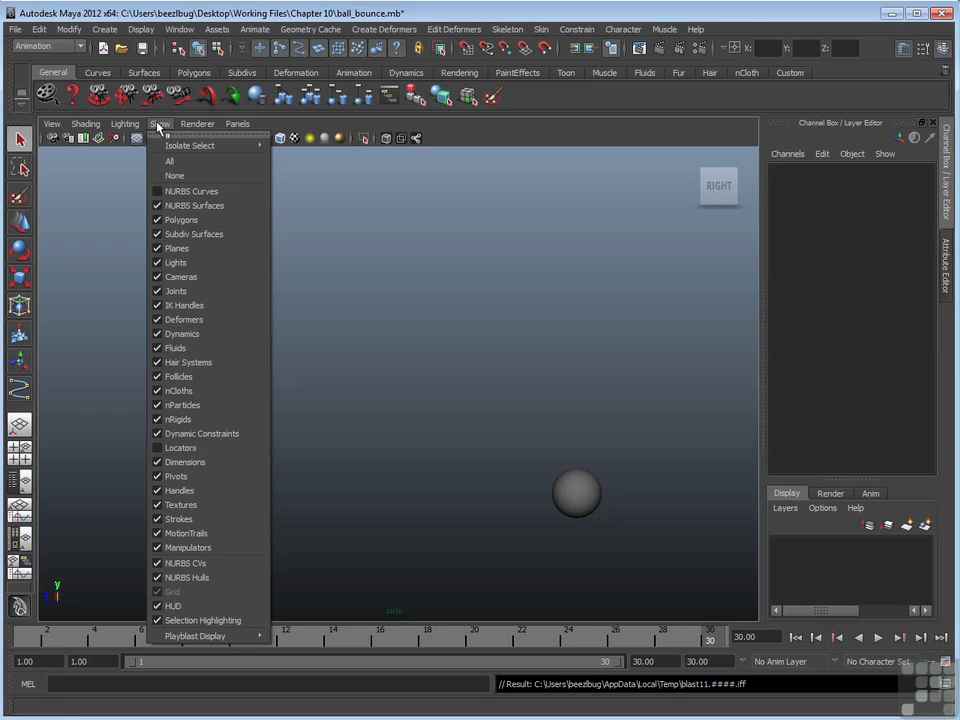
pyautogui.click(501, 296)
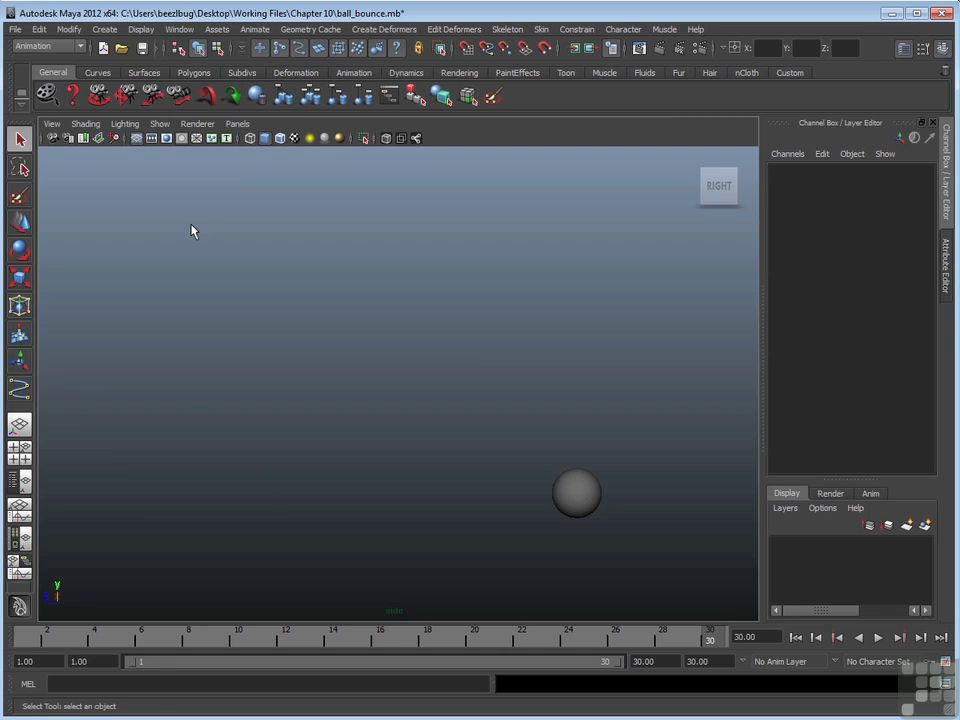
# Reopen Playblast Options from the time slider's right-click menu and move it left
pyautogui.click(186, 30)
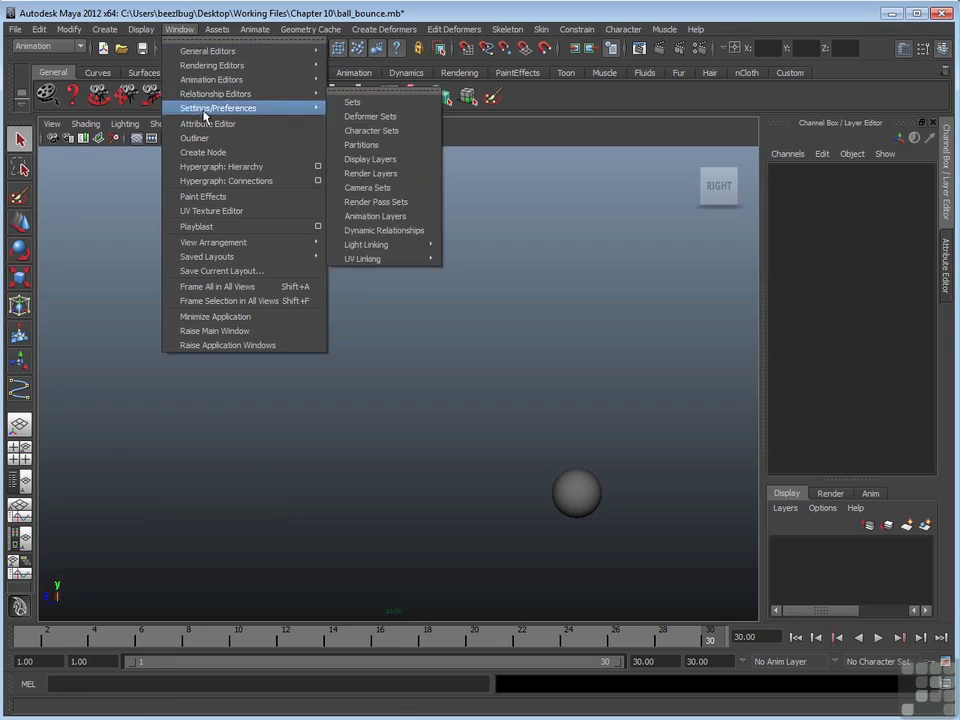
pyautogui.click(112, 279)
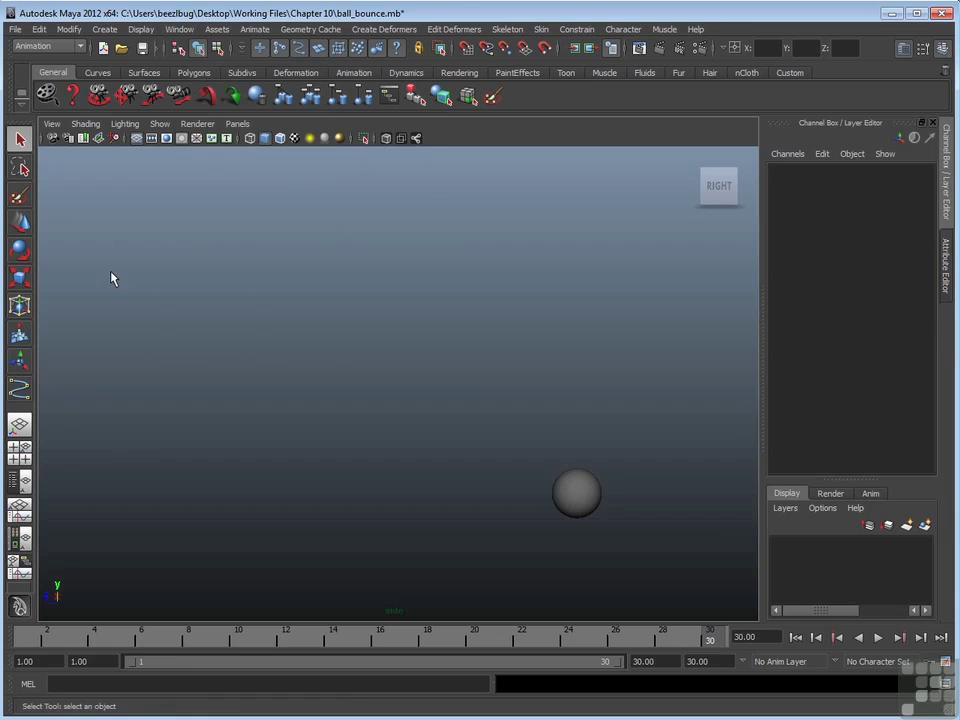
pyautogui.rightClick(377, 643)
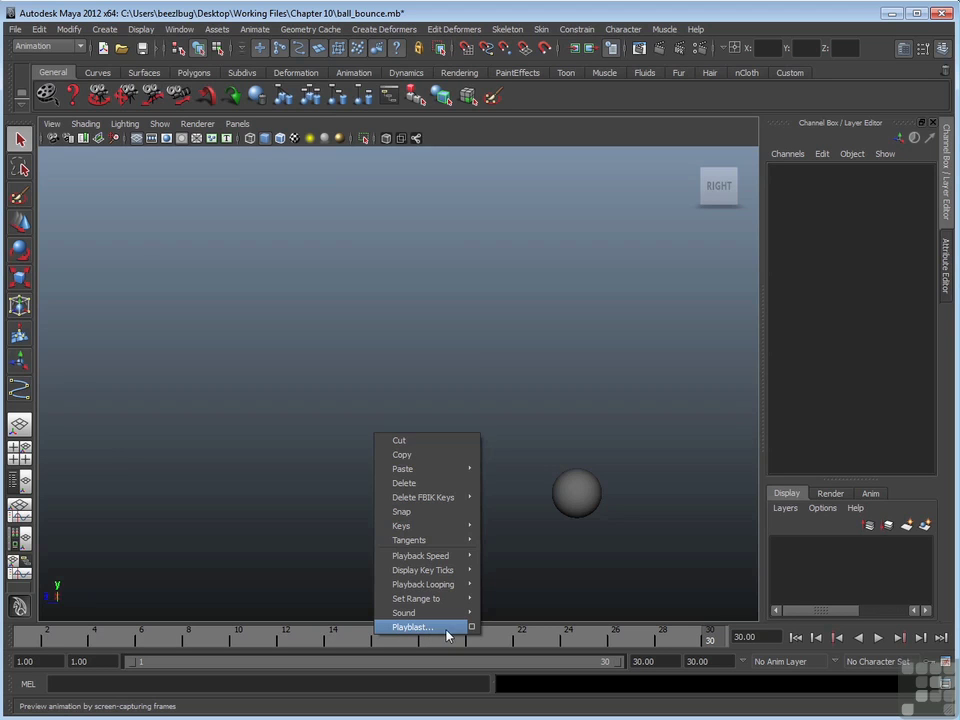
pyautogui.click(472, 628)
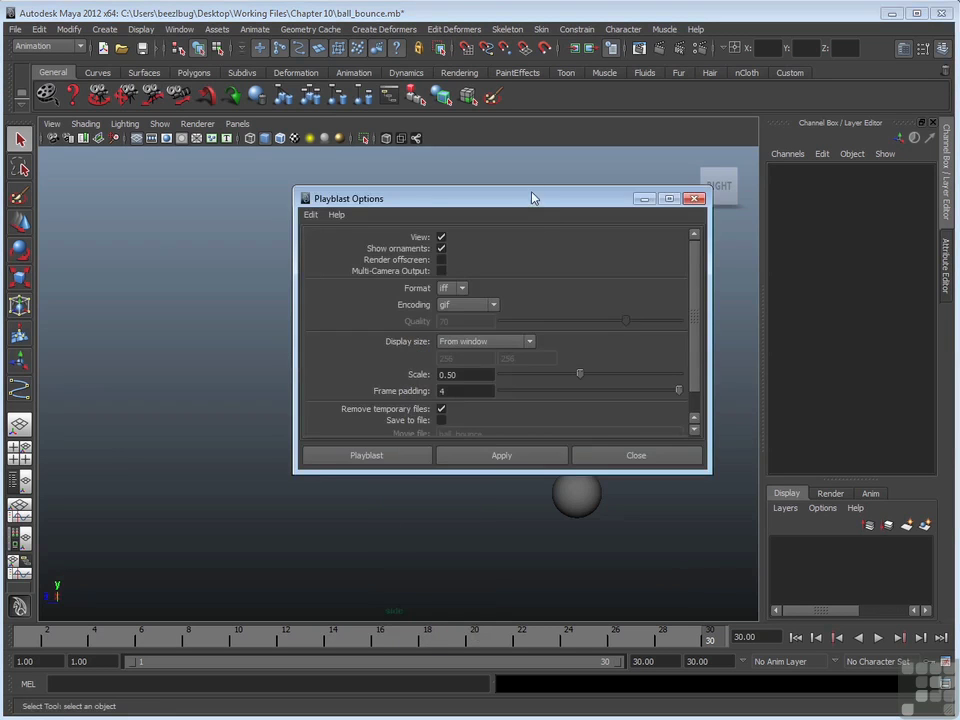
pyautogui.moveTo(434, 180); pyautogui.dragTo(239, 182)
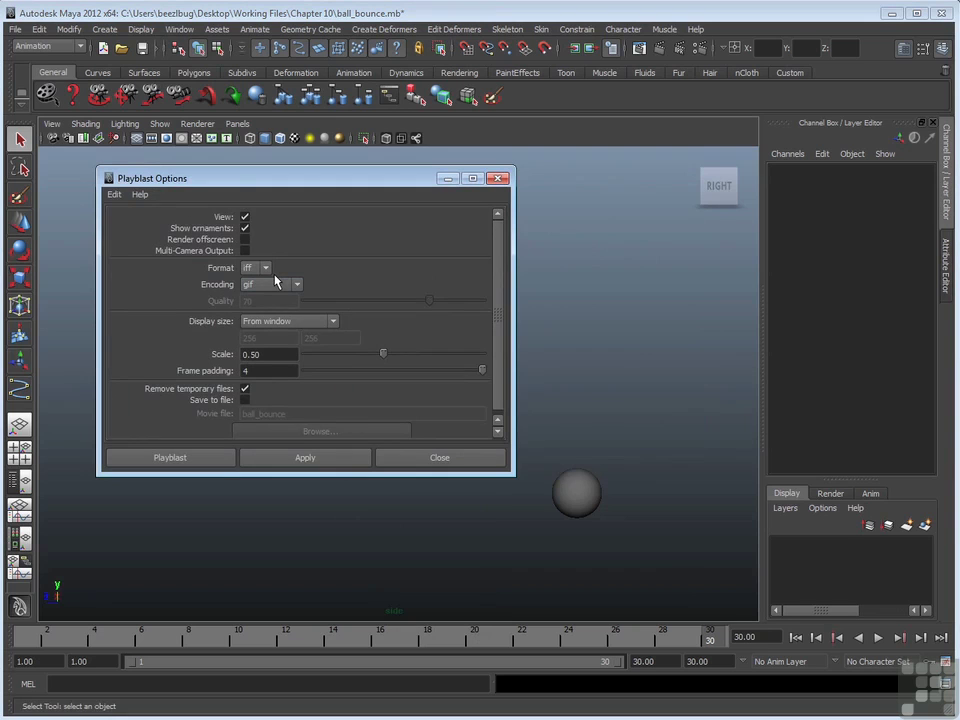
# Change the playblast scale from 0.50 to 0.75
pyautogui.doubleClick(274, 354)
pyautogui.press('BackSpace')
pyautogui.write('.75')
pyautogui.press('Return')
pyautogui.moveTo(497, 333); pyautogui.dragTo(497, 337)
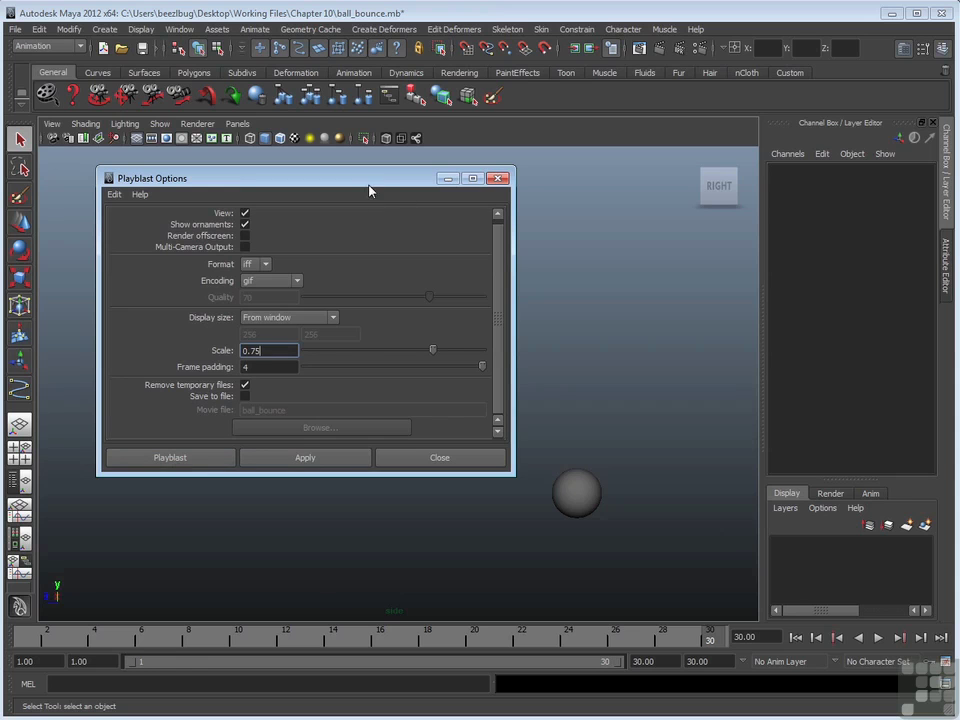
pyautogui.moveTo(356, 184); pyautogui.dragTo(670, 95)
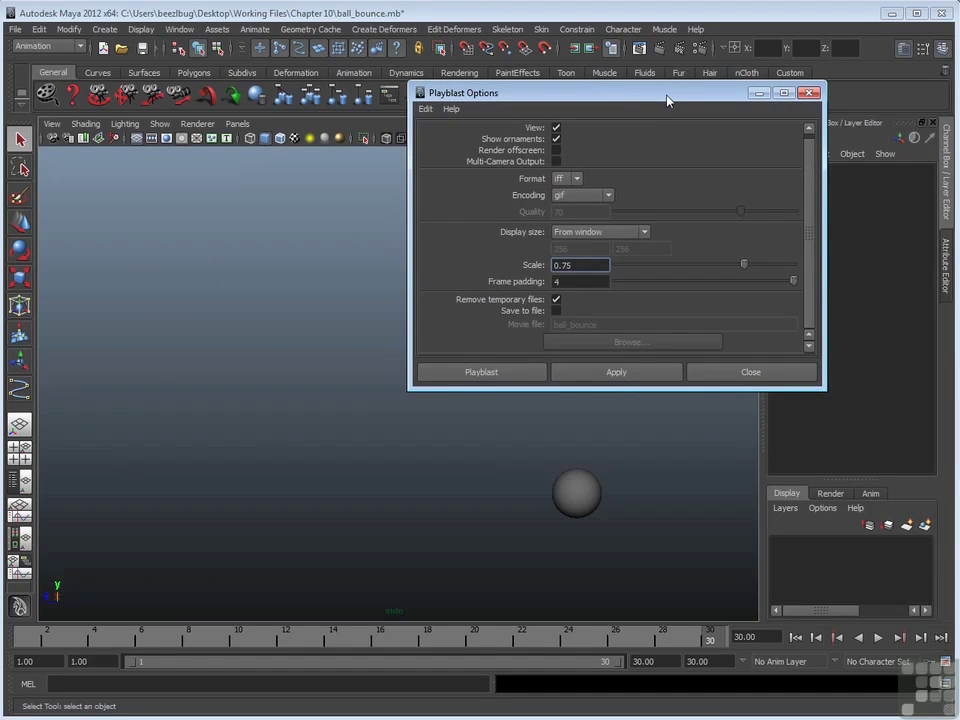
# Render the new 720x474 ball-only playblast and move FCheck to the left-centre
pyautogui.click(487, 378)
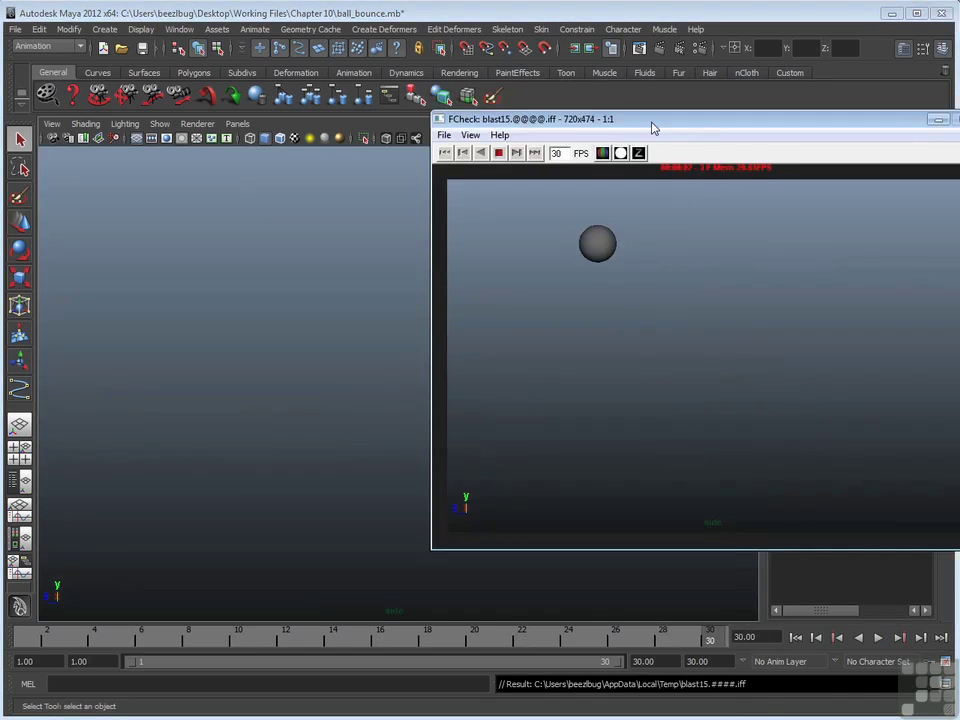
pyautogui.moveTo(654, 124); pyautogui.dragTo(342, 150)
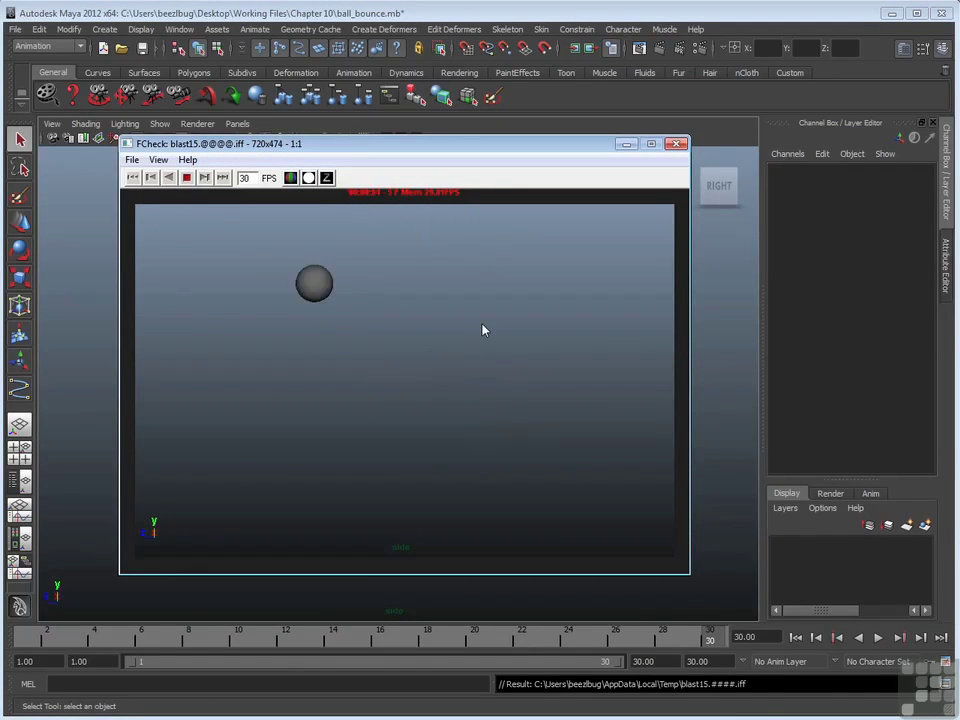